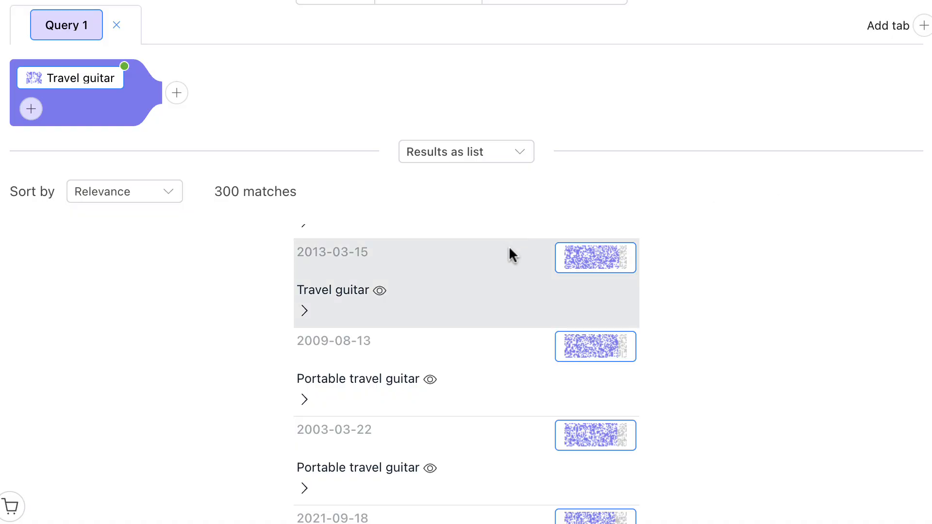
Browse the Travel guitar patent matches and display them as Top N bar charts.
scroll(512, 280, "down", 10)
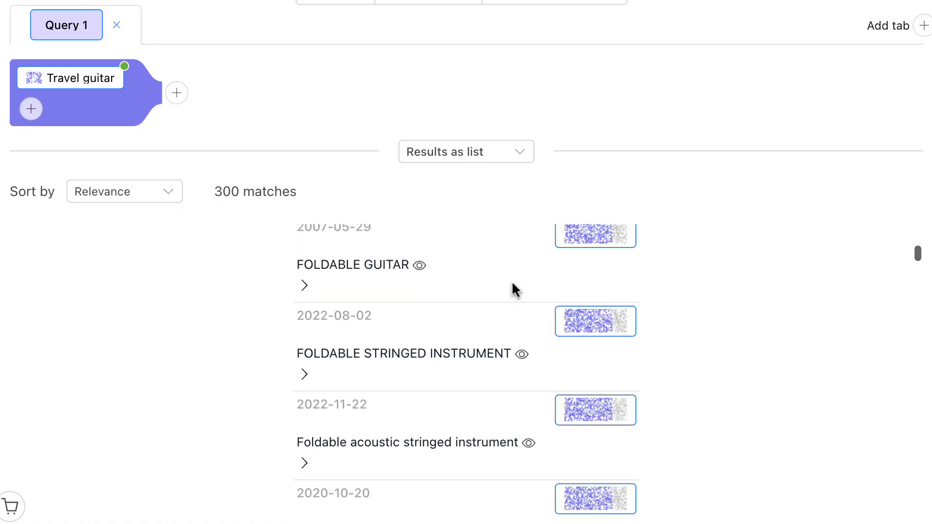
scroll(512, 287, "up", 10)
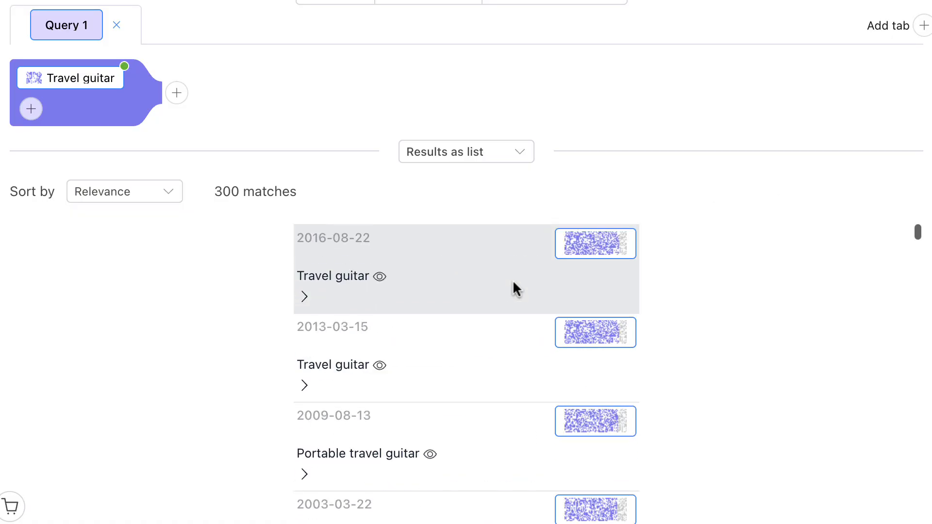
left_click(474, 152)
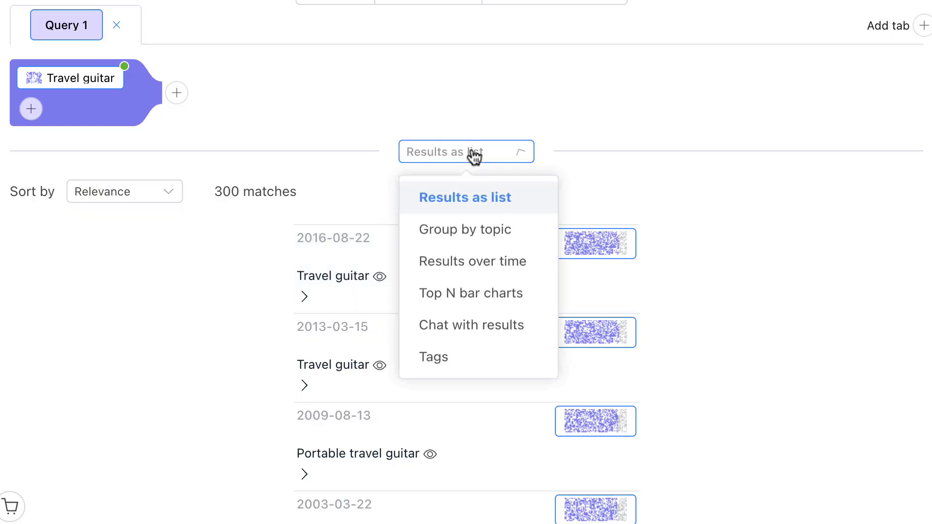
left_click(501, 295)
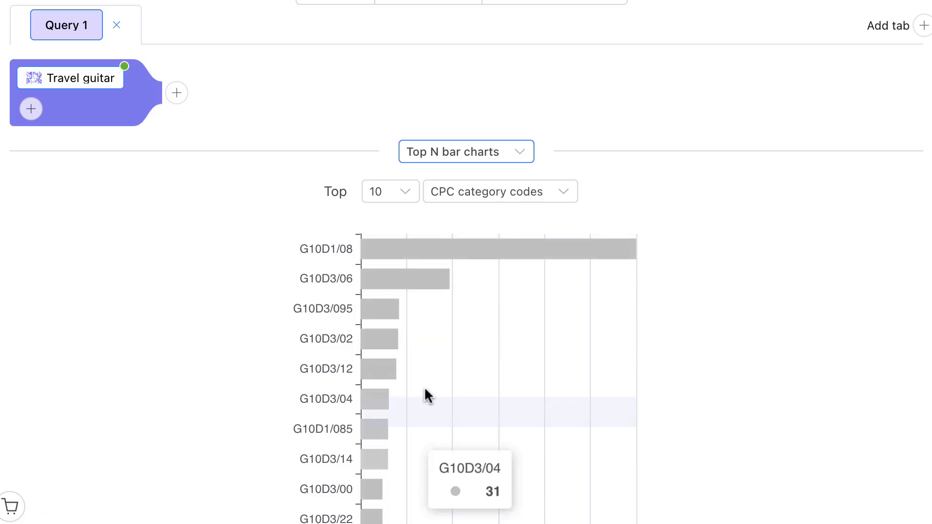
Return to the results list and open the 2003-03-22 "Portable travel guitar" patent in a new browser tab.
left_click(457, 154)
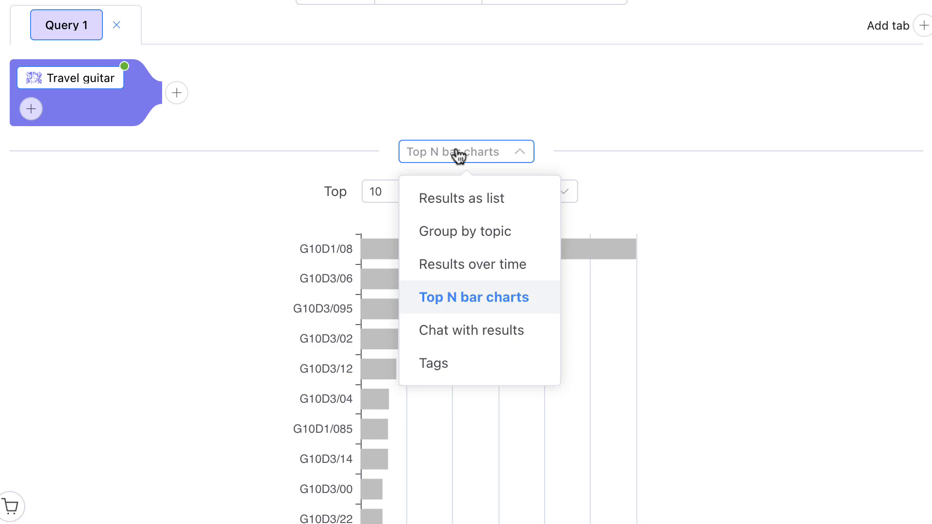
left_click(458, 199)
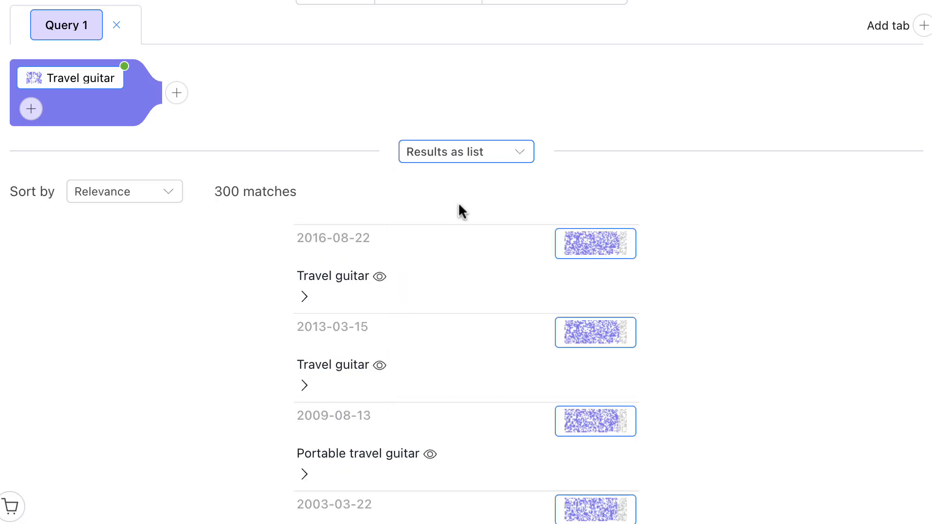
scroll(456, 344, "down", 3)
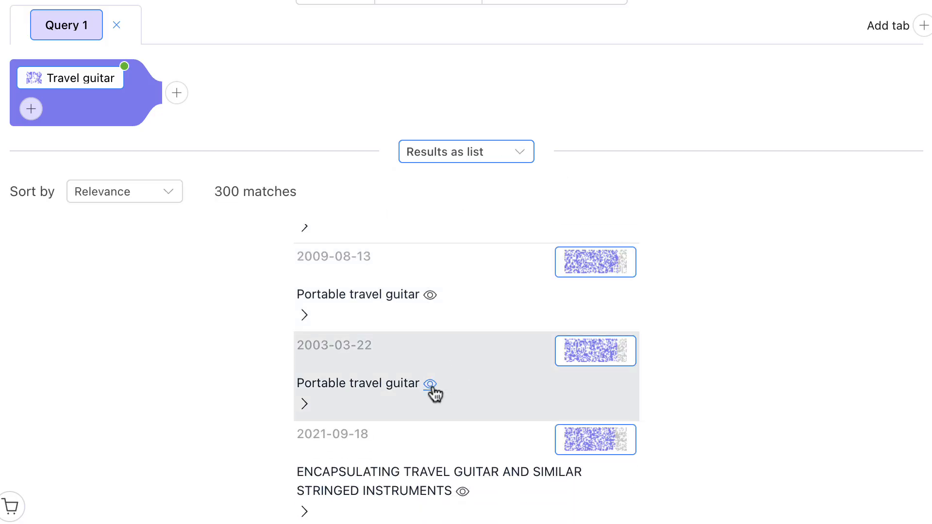
right_click(430, 384)
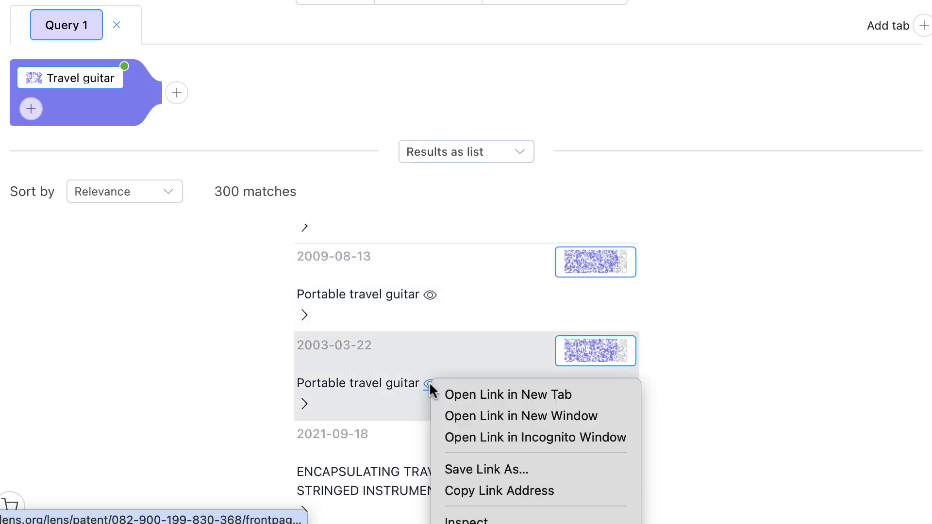
left_click(470, 389)
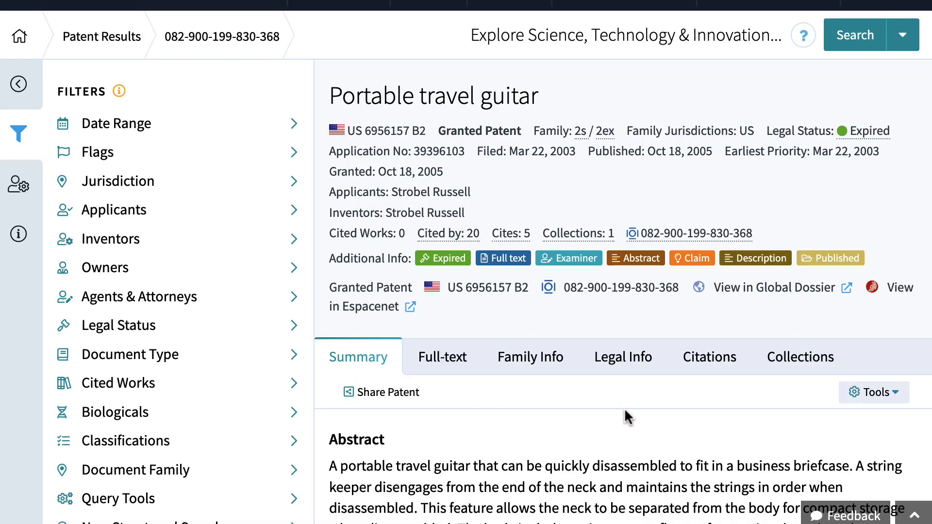
Review the patent's abstract and claims, and look up its CPC code G10D1/08 and IPC code G10D3/04.
scroll(624, 408, "down", 5)
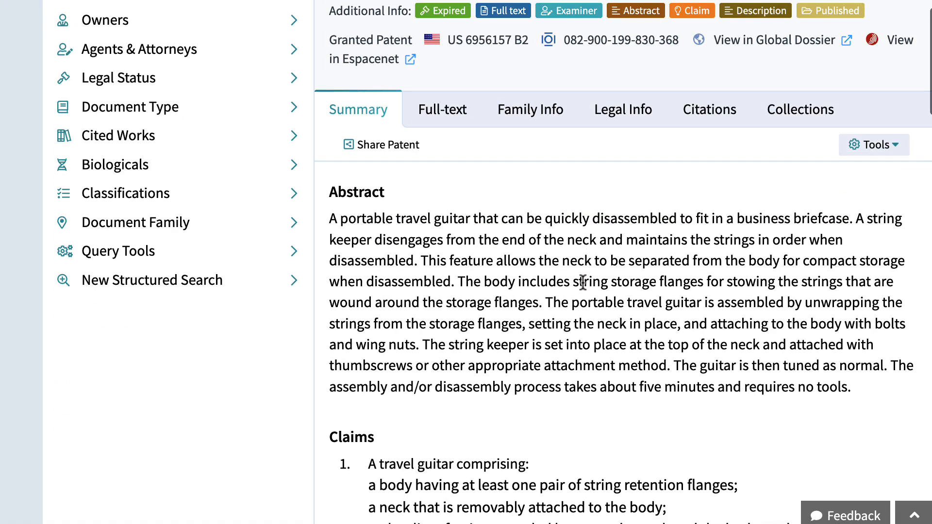
scroll(583, 284, "down", 2)
scroll(582, 287, "up", 5)
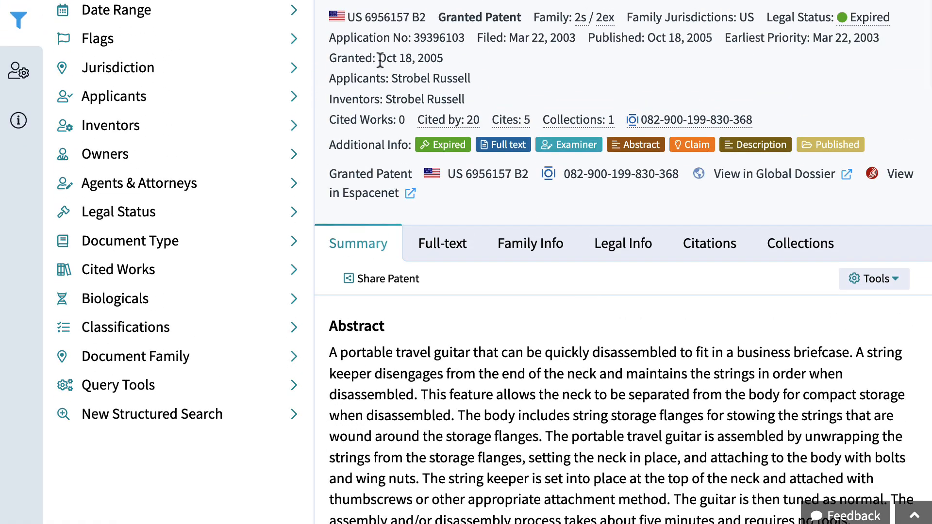
scroll(482, 167, "down", 2)
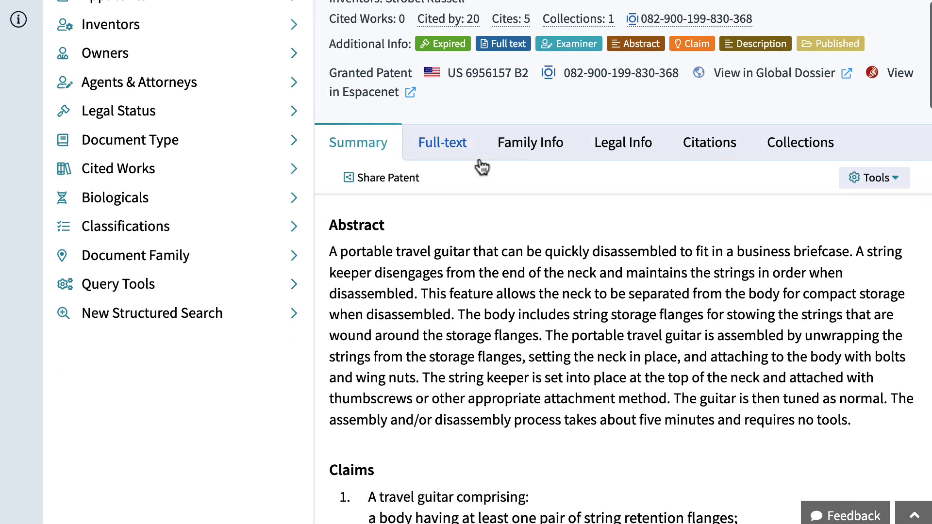
scroll(482, 167, "down", 13)
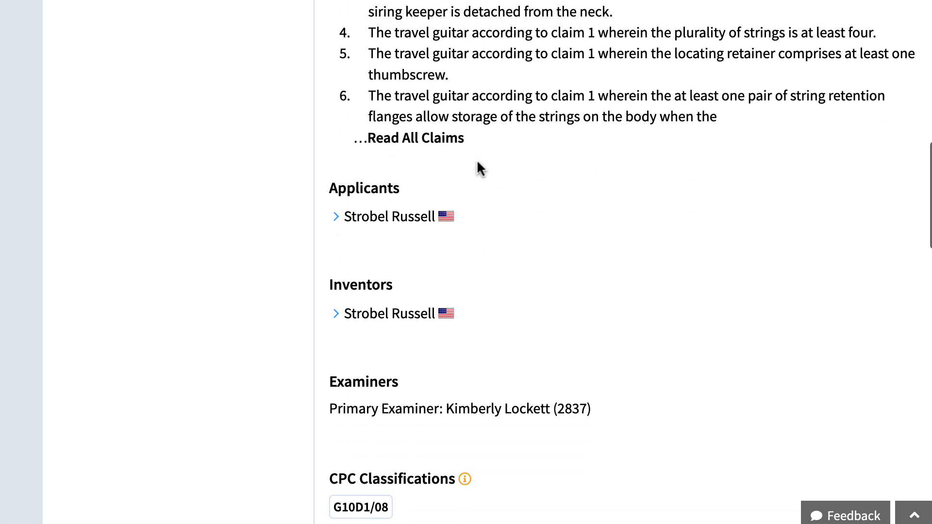
scroll(478, 168, "down", 2)
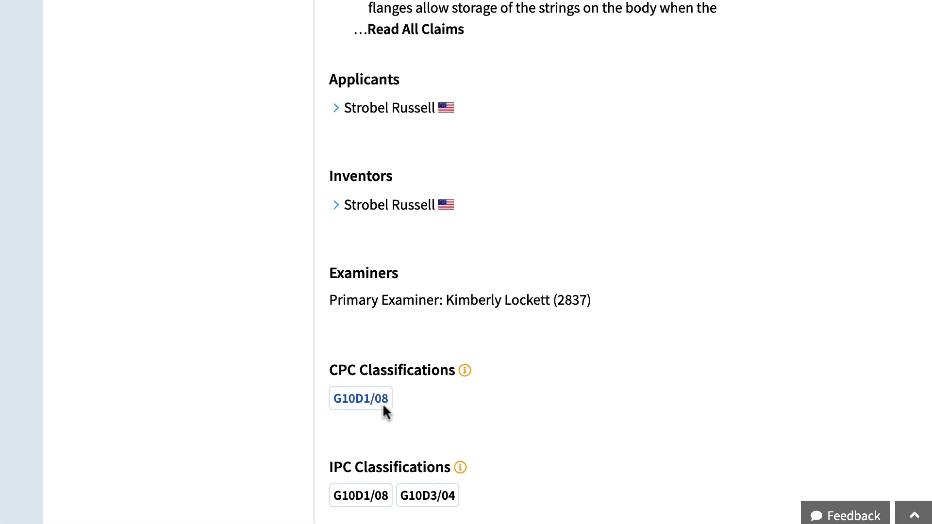
left_click(368, 402)
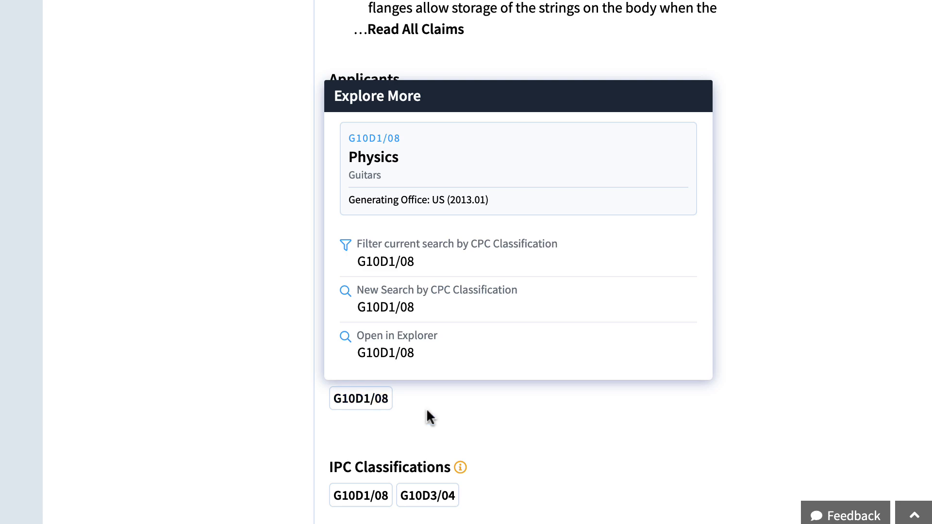
scroll(564, 449, "down", 2)
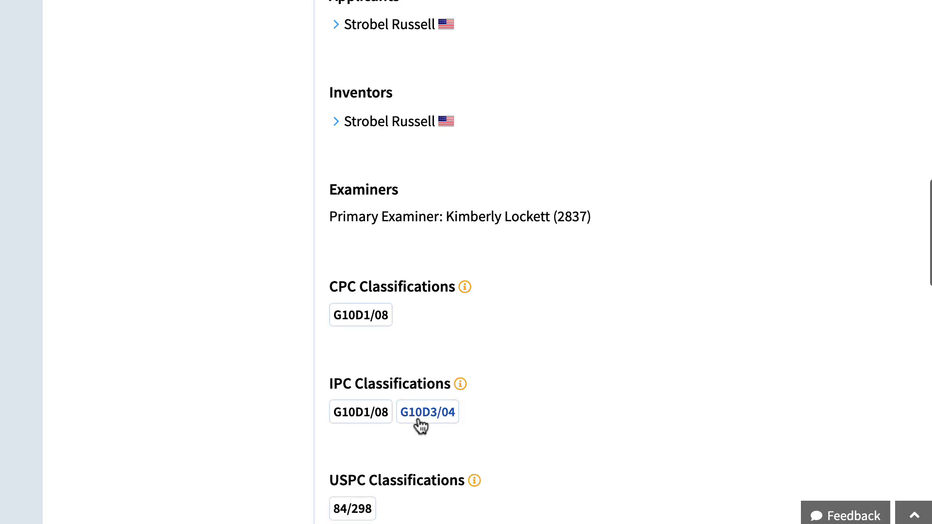
mouse_move(425, 418)
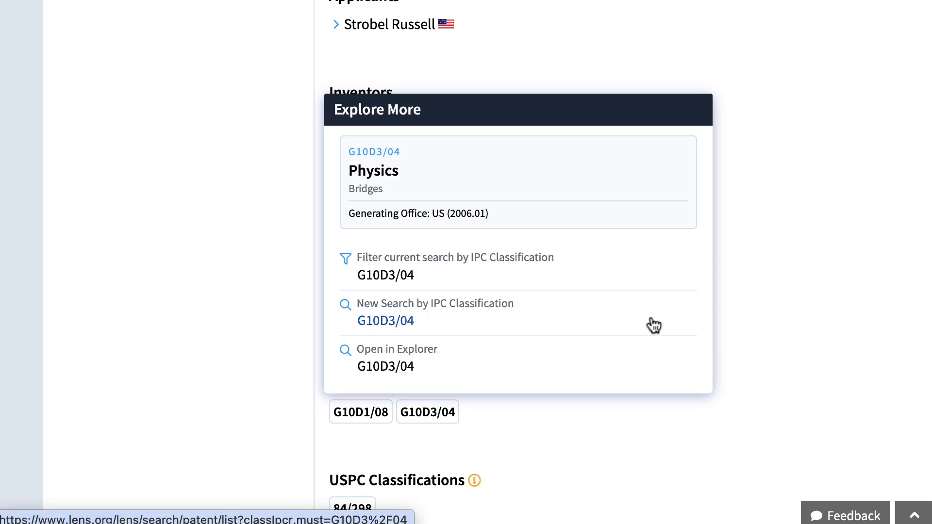
Switch back to the query results, expand the 2003-03-22 "Portable travel guitar" entry to read its CPC codes and abstract, and collapse it.
key("ctrl+Tab")
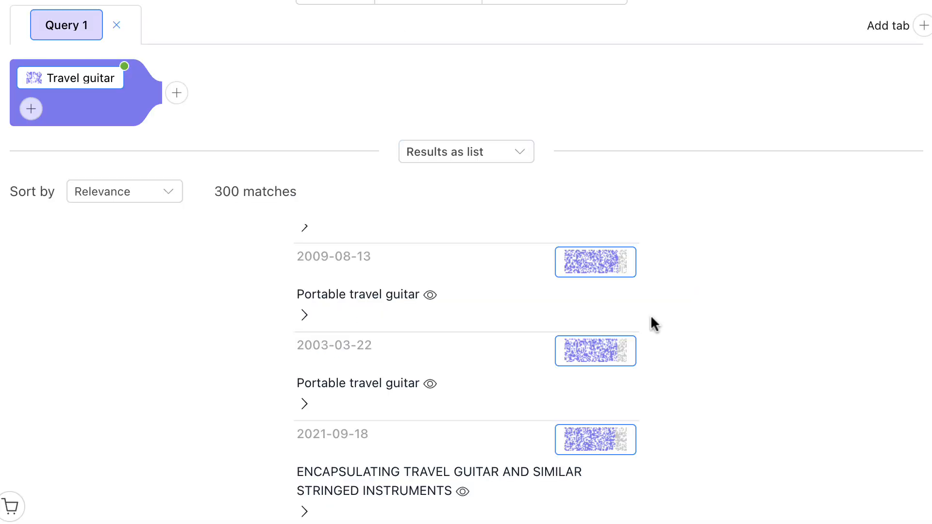
left_click(306, 405)
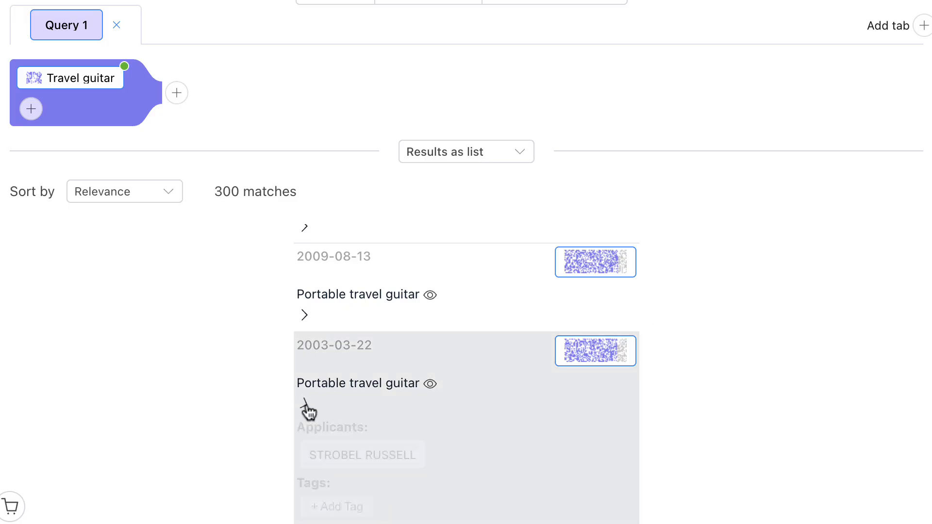
scroll(548, 342, "down", 5)
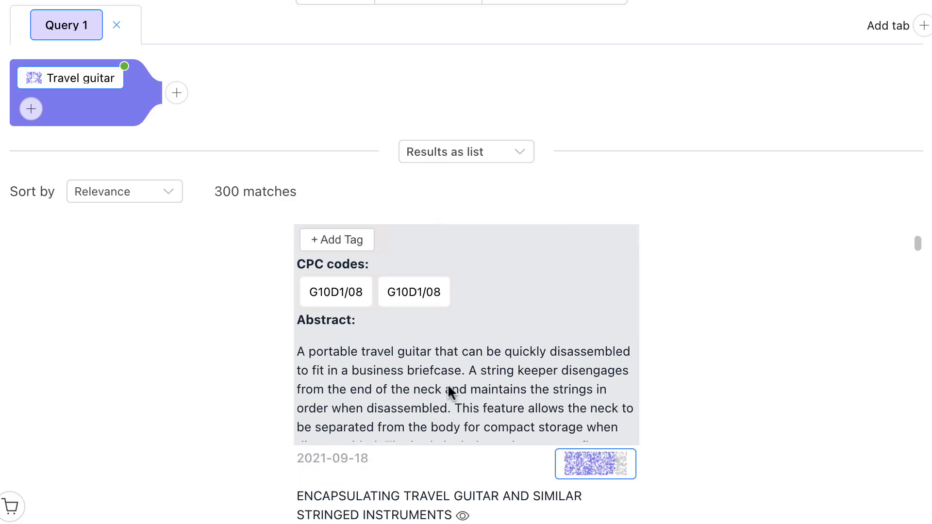
scroll(464, 381, "down", 5)
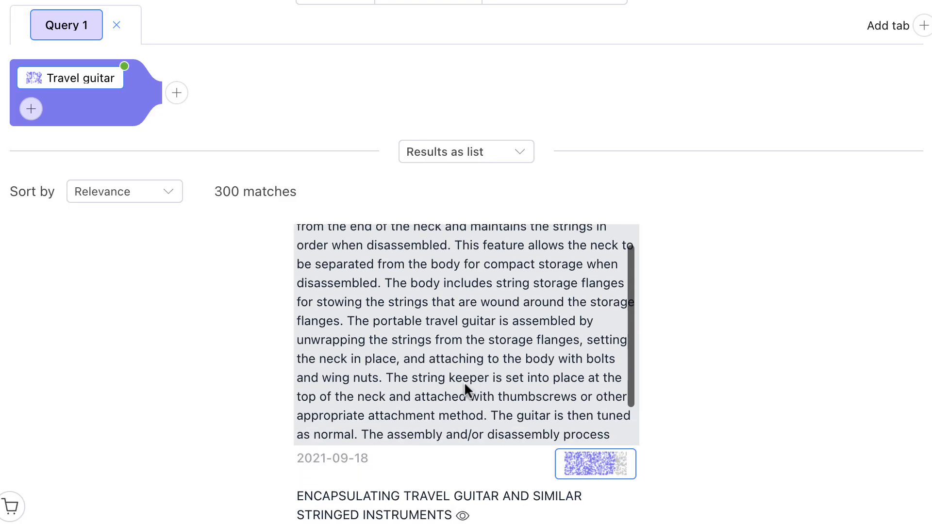
scroll(464, 385, "down", 3)
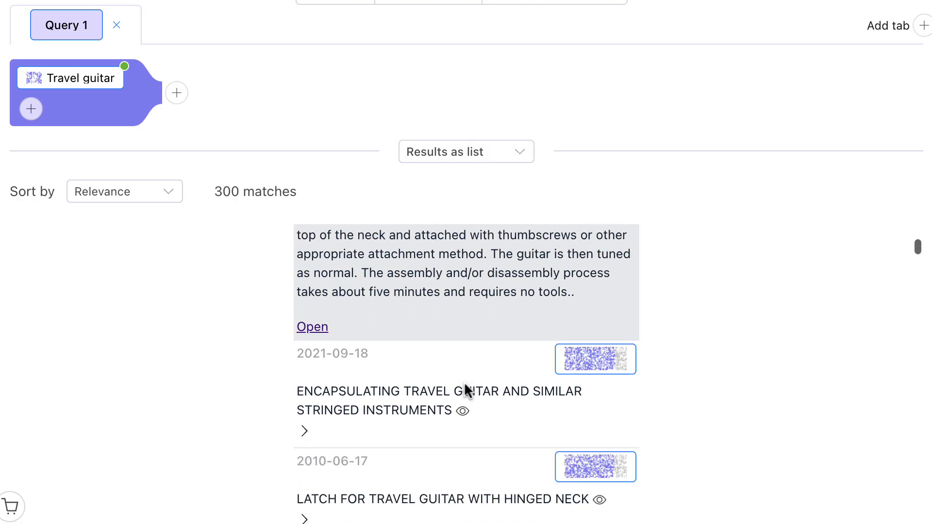
scroll(466, 392, "up", 5)
scroll(465, 391, "down", 2)
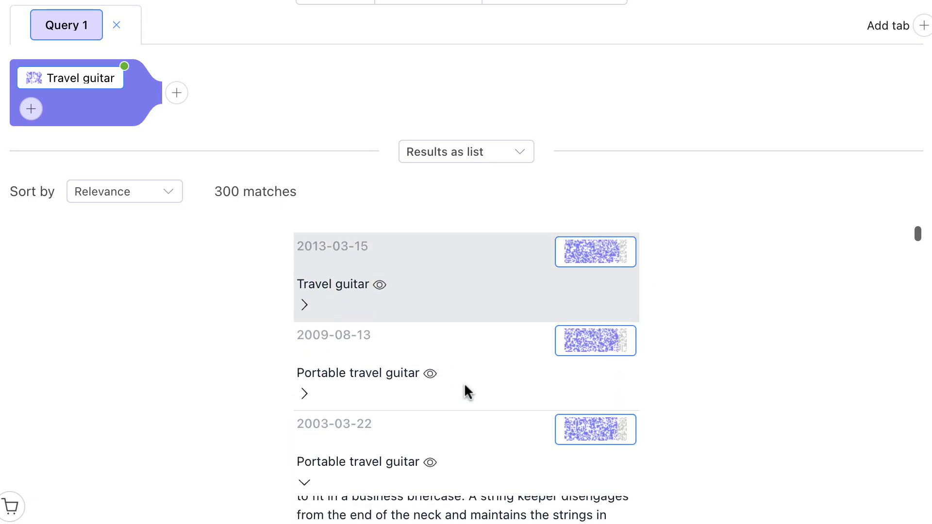
left_click(305, 443)
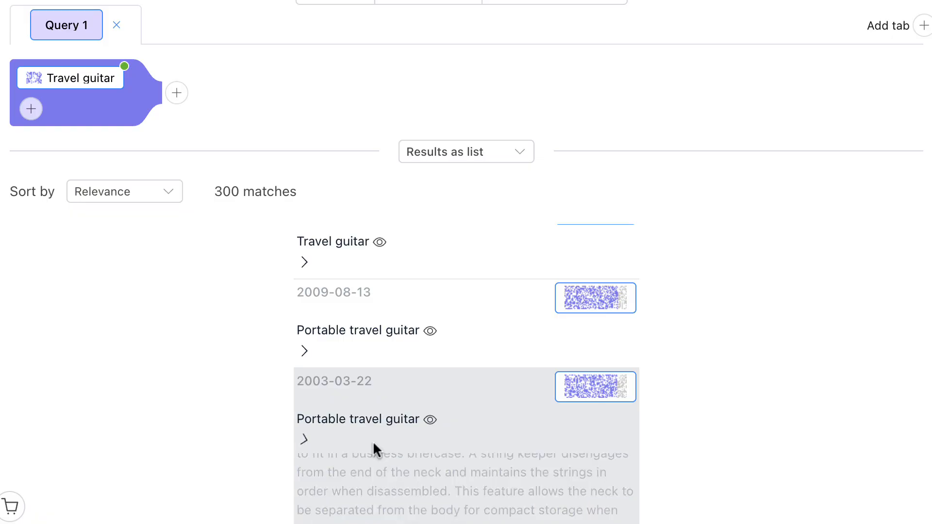
Change the results display from the list to the Tags view.
scroll(505, 451, "up", 4)
scroll(506, 453, "down", 1)
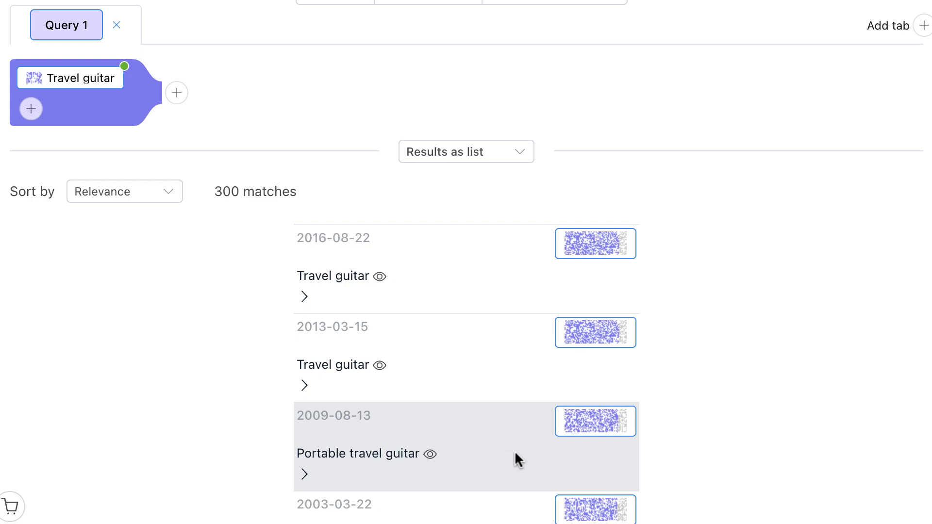
left_click(475, 154)
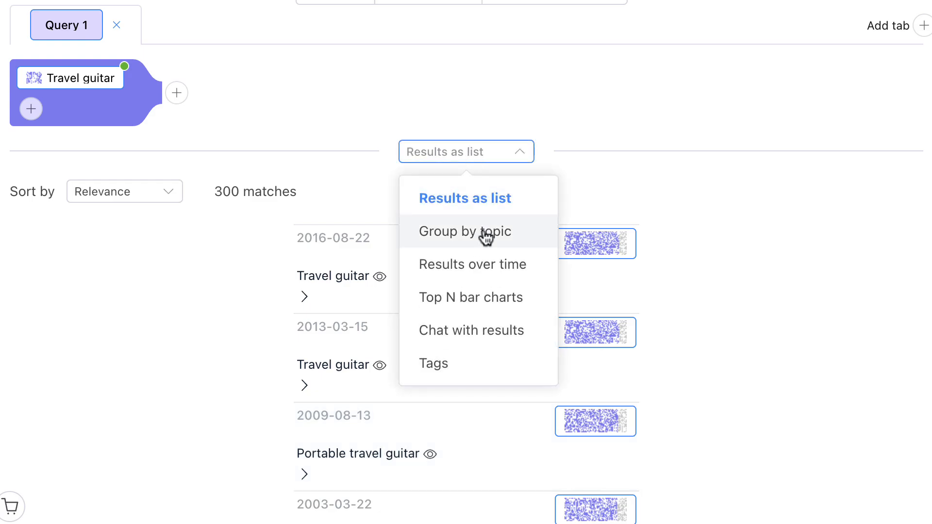
left_click(454, 374)
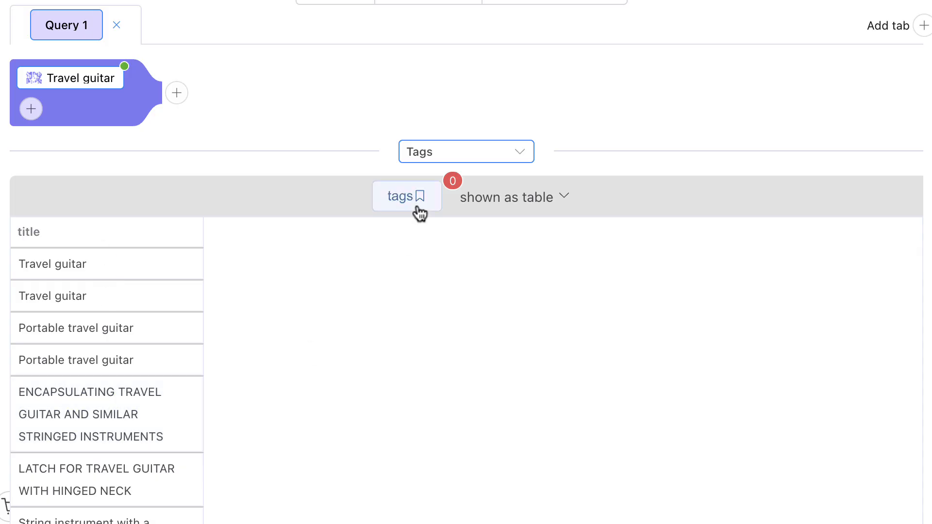
Check the existing general analysis tags and generate new tags with AI to show in the results table.
left_click(402, 195)
left_click(166, 112)
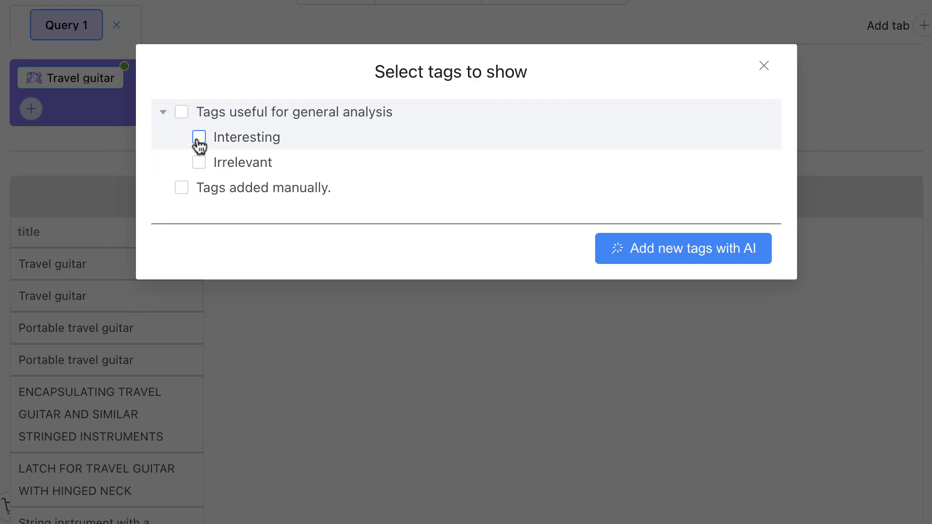
left_click(166, 114)
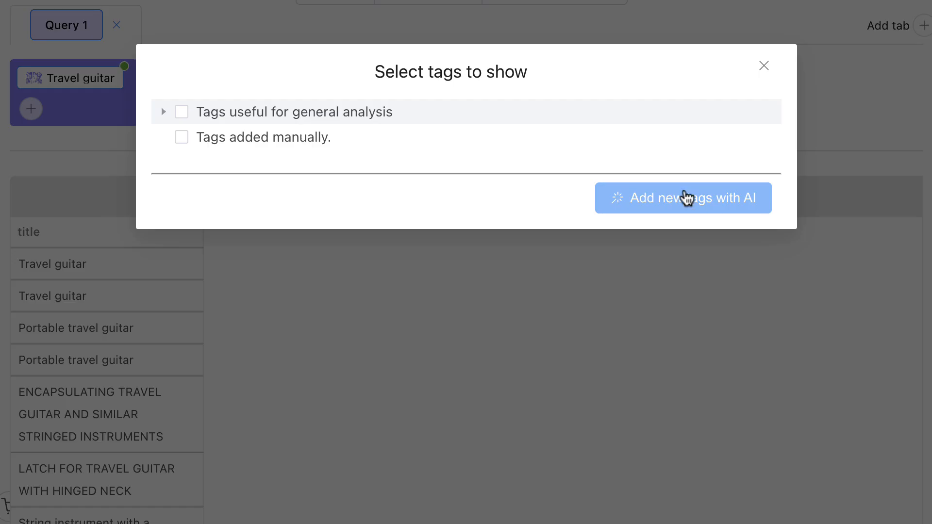
left_click(695, 204)
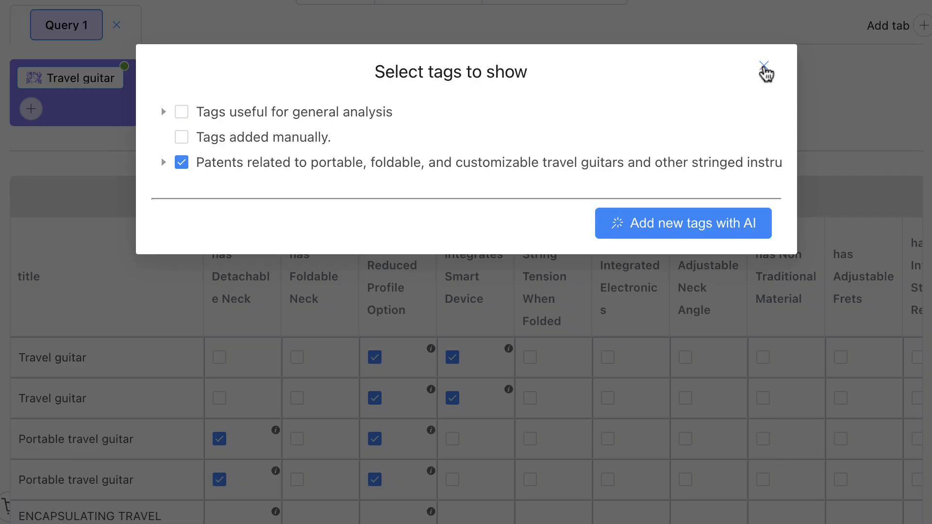
left_click(765, 66)
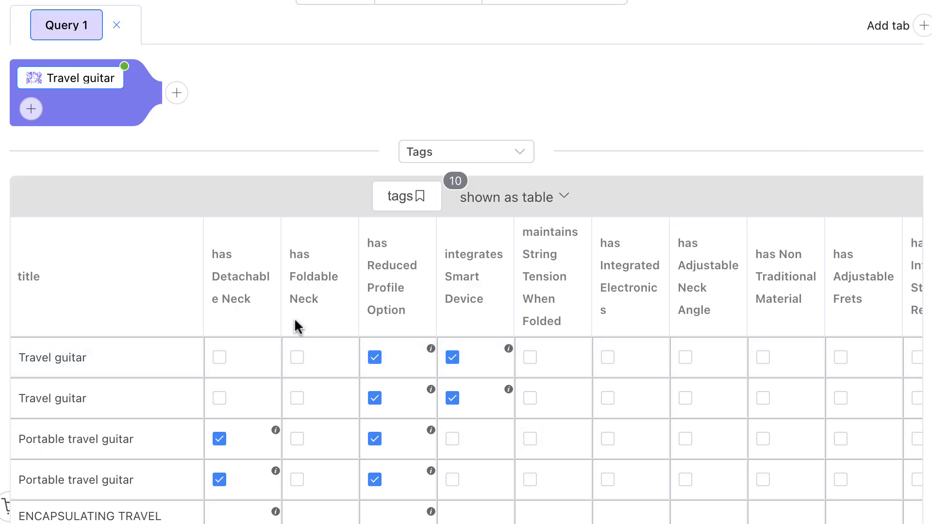
Examine the definitions of the hasDetachableNeck and hasFoldableNeck tags and how the patents in the table are tagged.
mouse_move(235, 280)
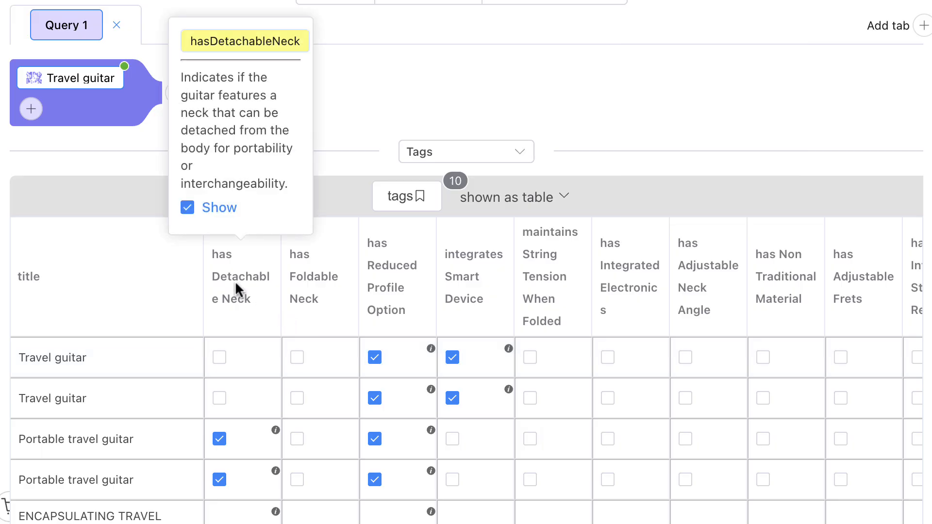
mouse_move(296, 281)
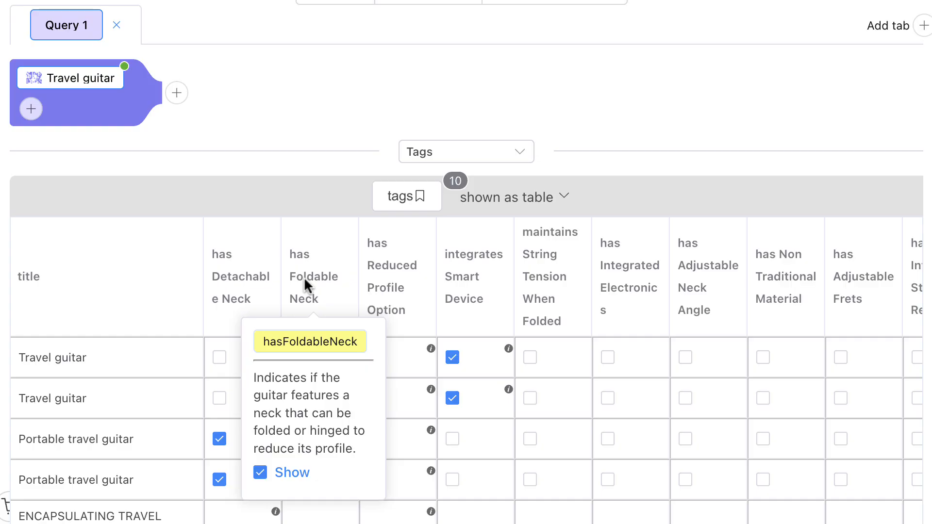
scroll(304, 279, "down", 3)
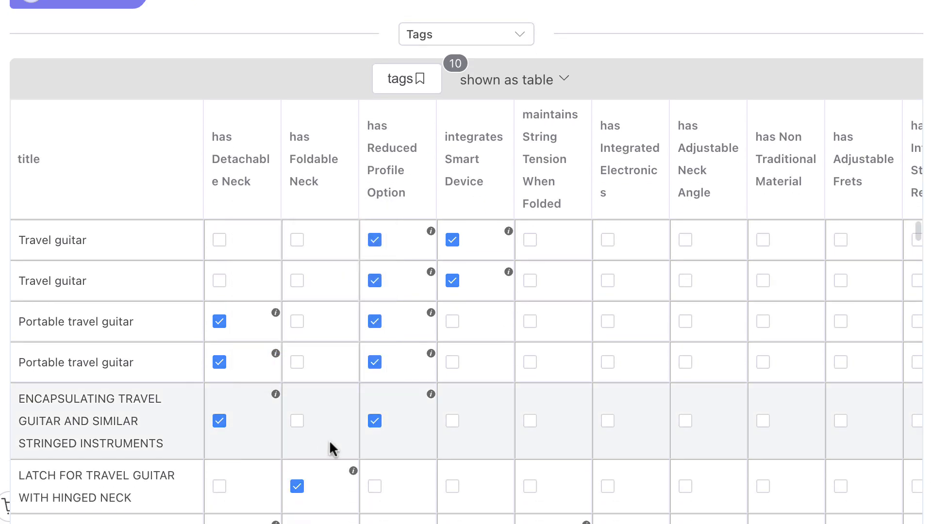
scroll(328, 442, "down", 2)
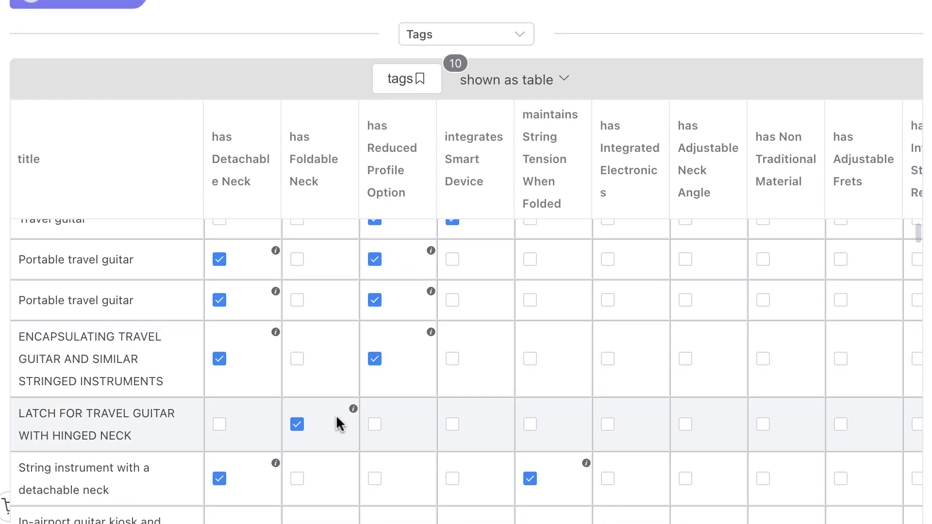
Open the details of the "LATCH FOR TRAVEL GUITAR WITH HINGED NECK" patent, read its tags, CPC codes and abstract, and close them.
mouse_move(354, 410)
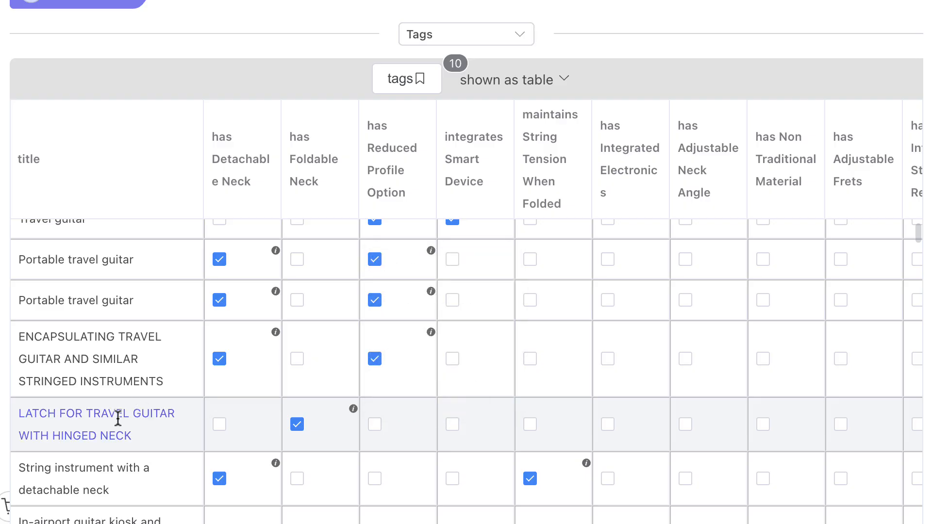
left_click(118, 419)
scroll(483, 369, "down", 3)
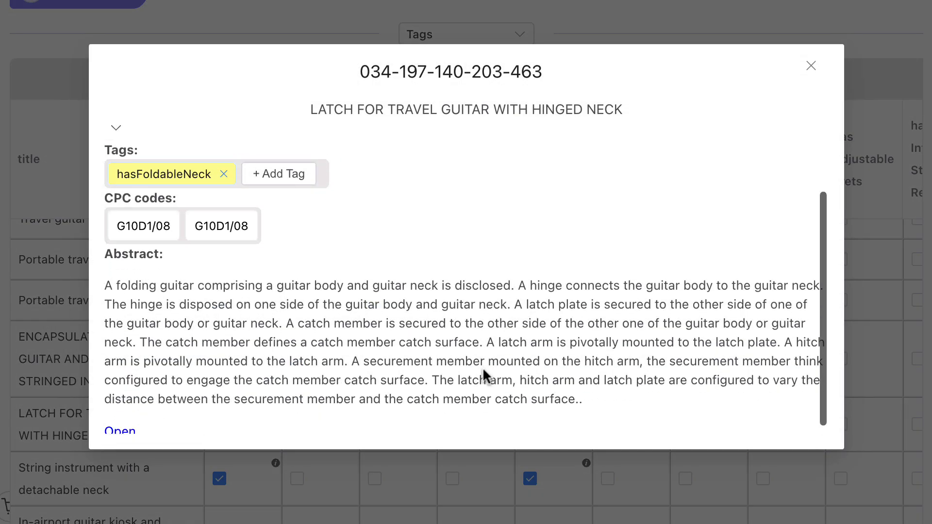
scroll(483, 372, "up", 2)
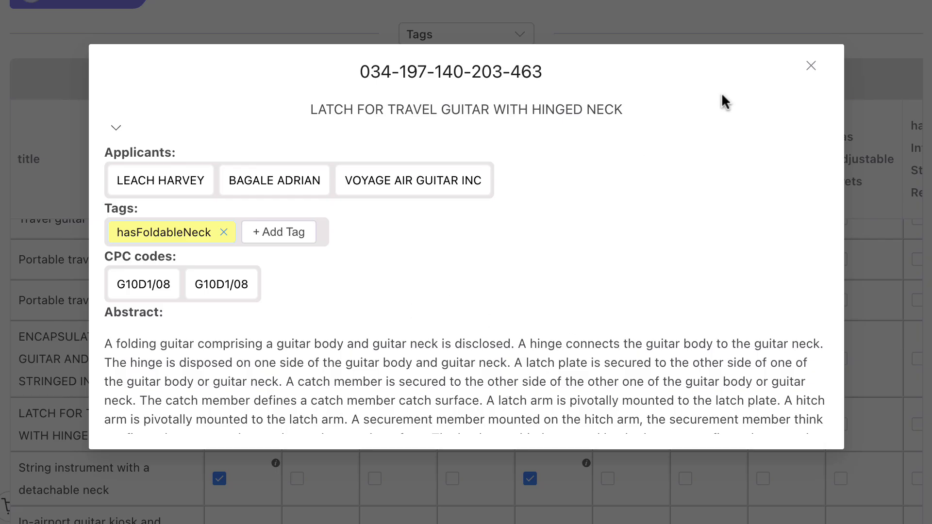
left_click(812, 66)
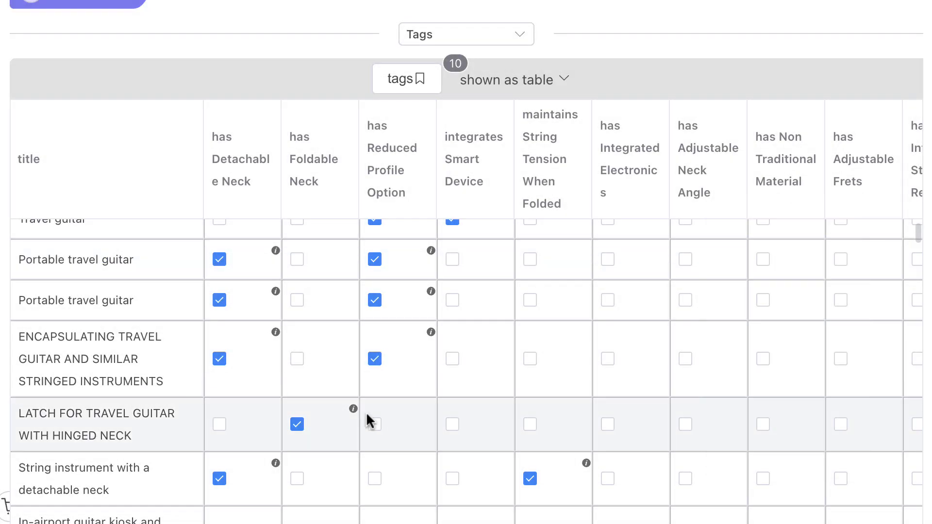
Filter the Travel guitar query by the hasDetachableNeck tag and add hasFoldableNeck as an alternative in the same filter block.
scroll(373, 422, "up", 2)
scroll(657, 73, "up", 3)
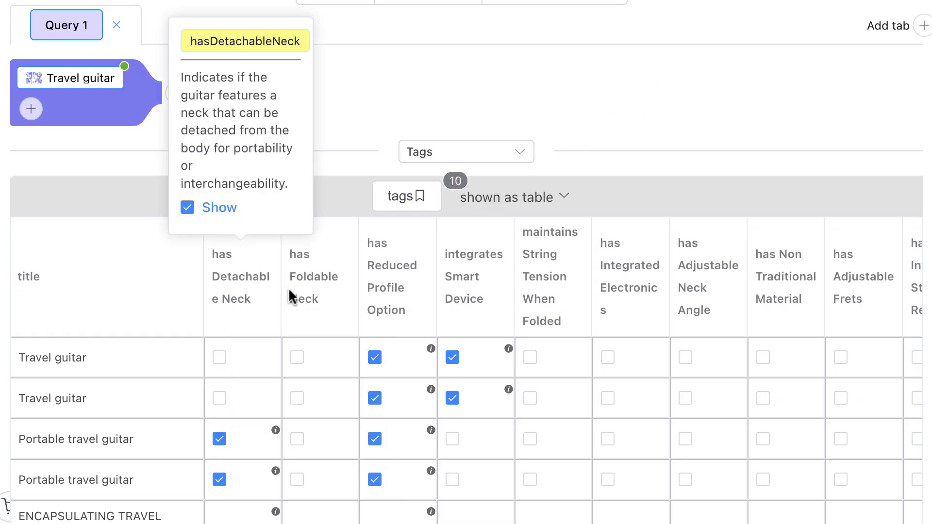
mouse_move(299, 300)
mouse_move(223, 255)
left_click_drag(238, 42, 363, 88)
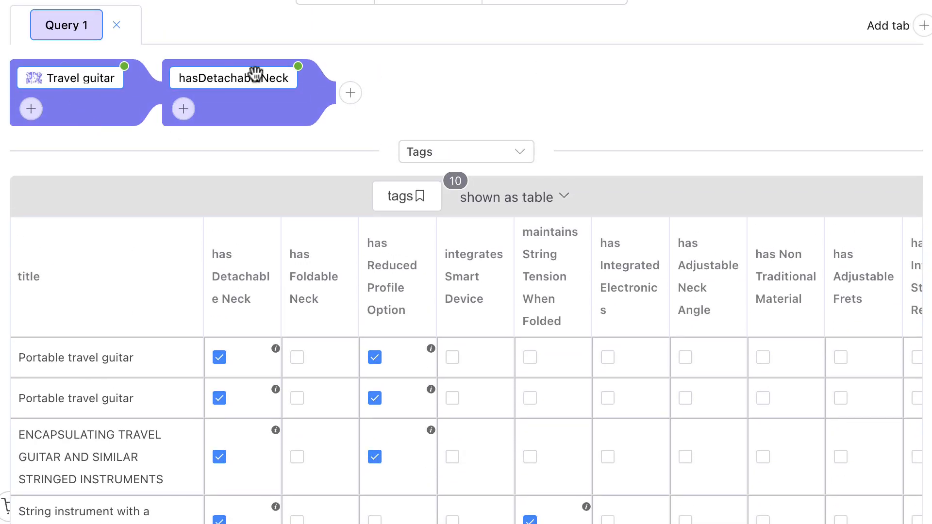
mouse_move(307, 276)
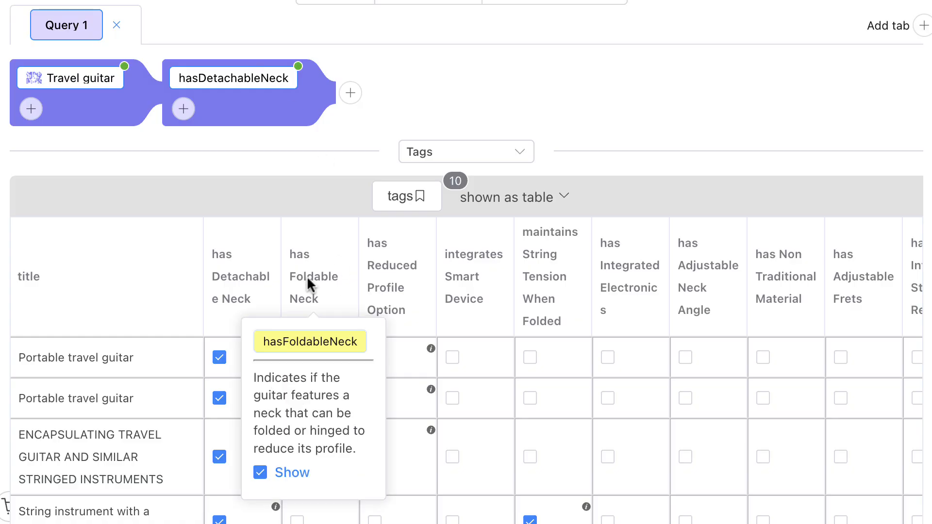
left_click_drag(311, 340, 238, 107)
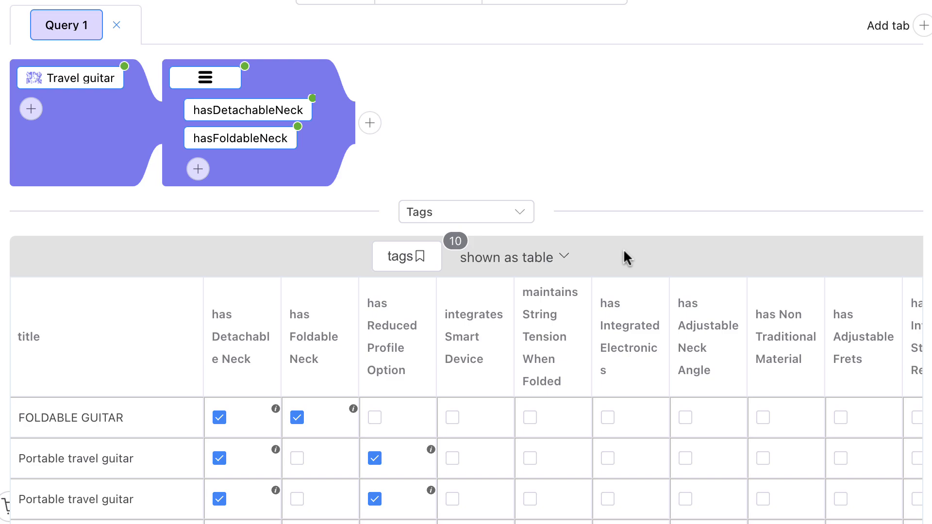
Show the tags of the filtered patents as a graph instead of a table, enlarged enough to read the tag names.
mouse_move(551, 256)
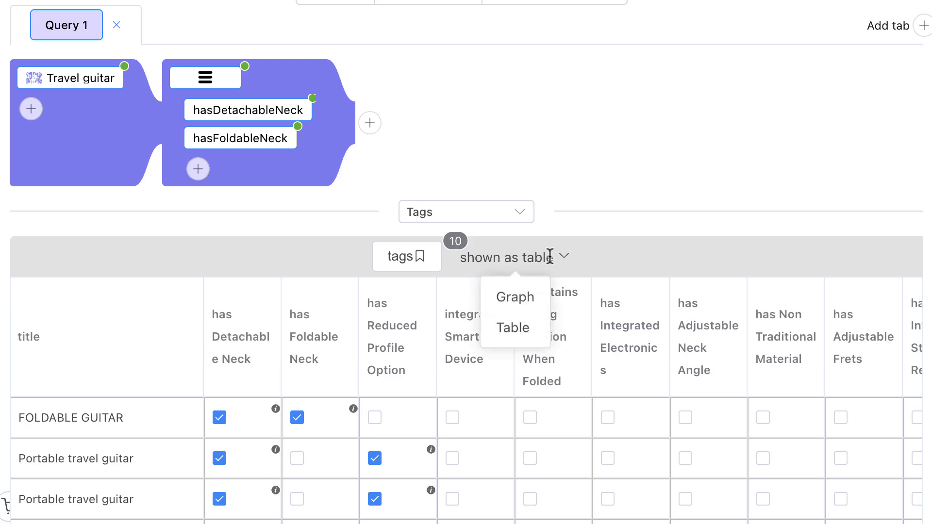
left_click(530, 306)
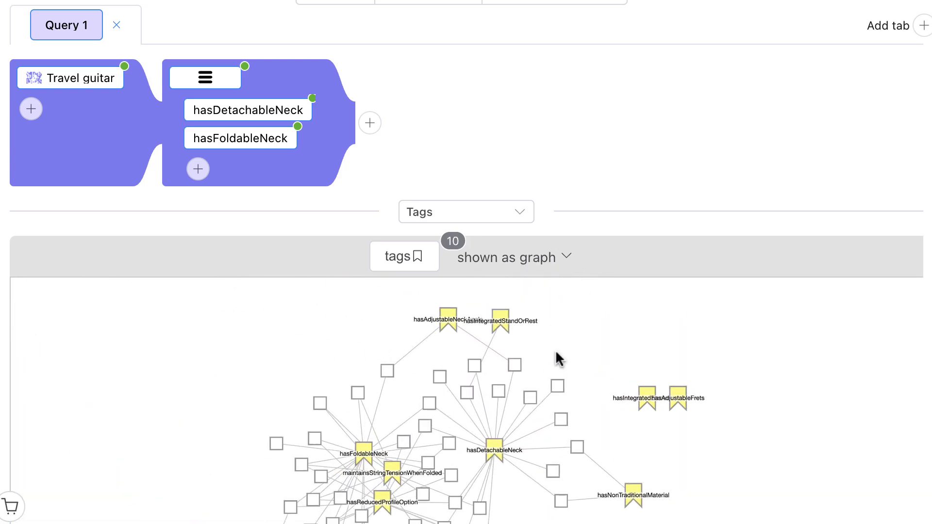
scroll(728, 173, "down", 3)
scroll(693, 235, "down", 5)
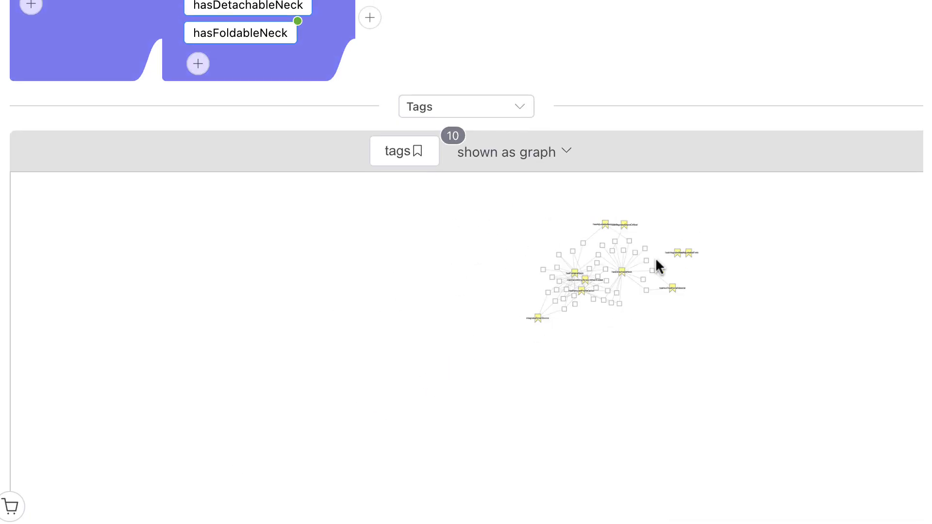
scroll(631, 262, "up", 5)
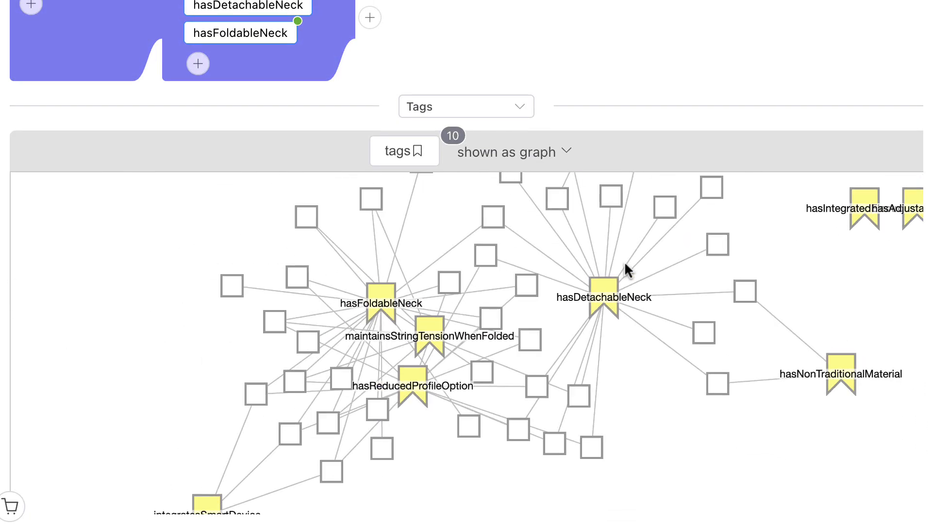
Spread the hasDetachableNeck and hasFoldableNeck nodes apart and place maintainsStringTensionWhenFolded below and between them to examine its linked patents.
left_click_drag(605, 291, 708, 274)
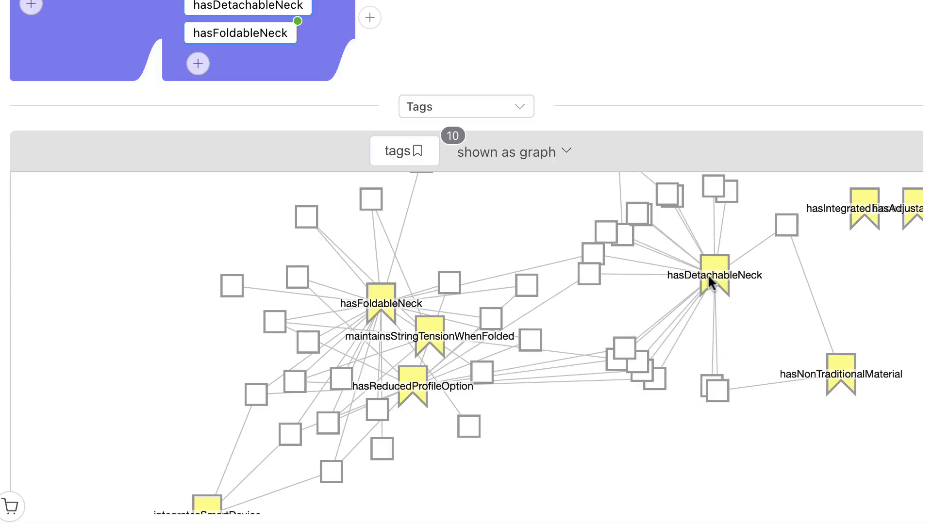
left_click_drag(378, 298, 322, 244)
left_click_drag(435, 333, 541, 468)
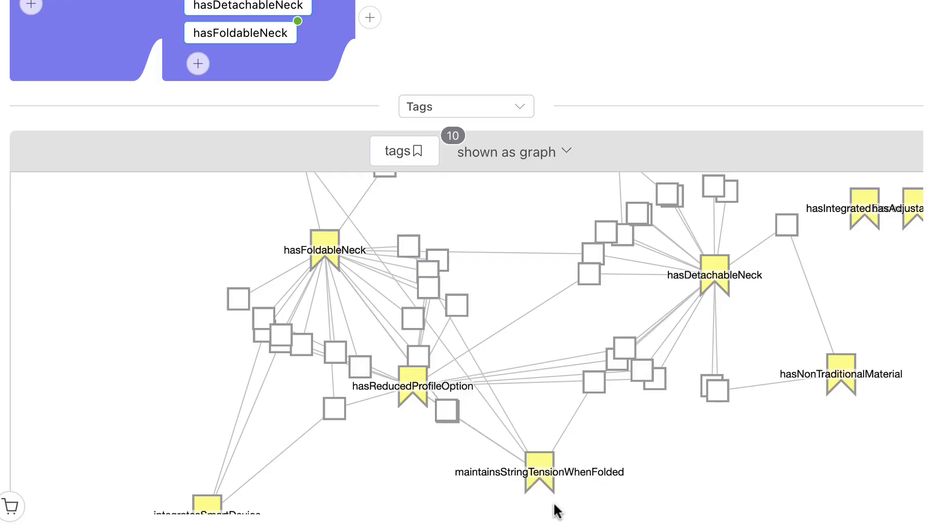
scroll(555, 499, "up", 3)
mouse_move(454, 354)
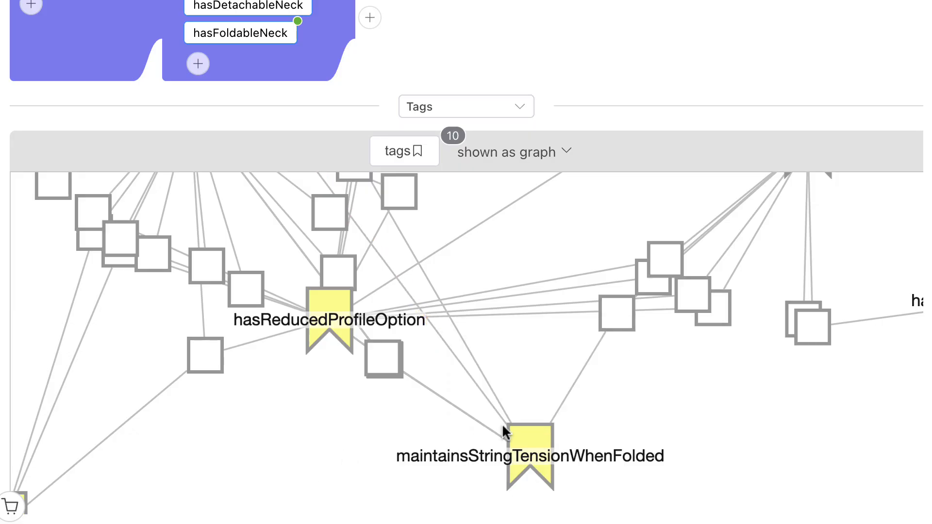
left_click_drag(537, 443, 536, 413)
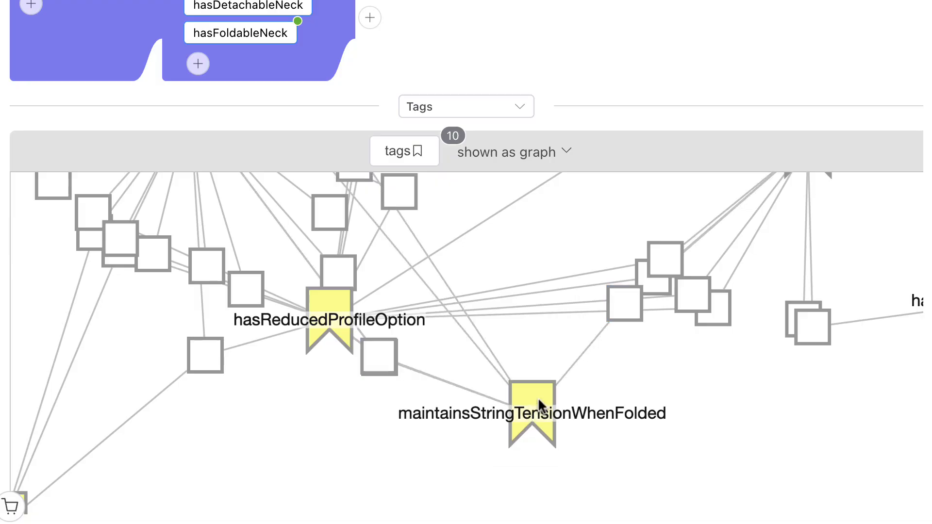
Add the maintainsStringTensionWhenFolded tag from the graph to the query as a further filter block.
scroll(619, 71, "up", 2)
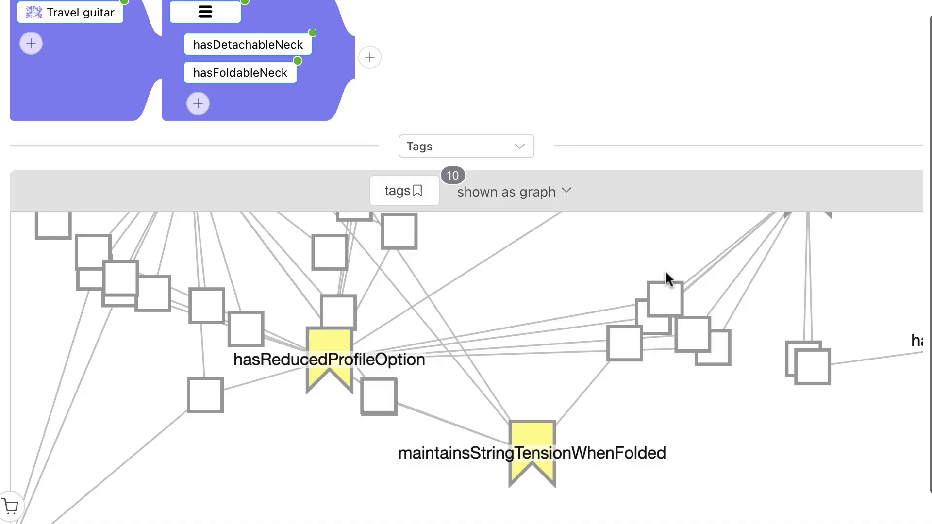
mouse_move(524, 439)
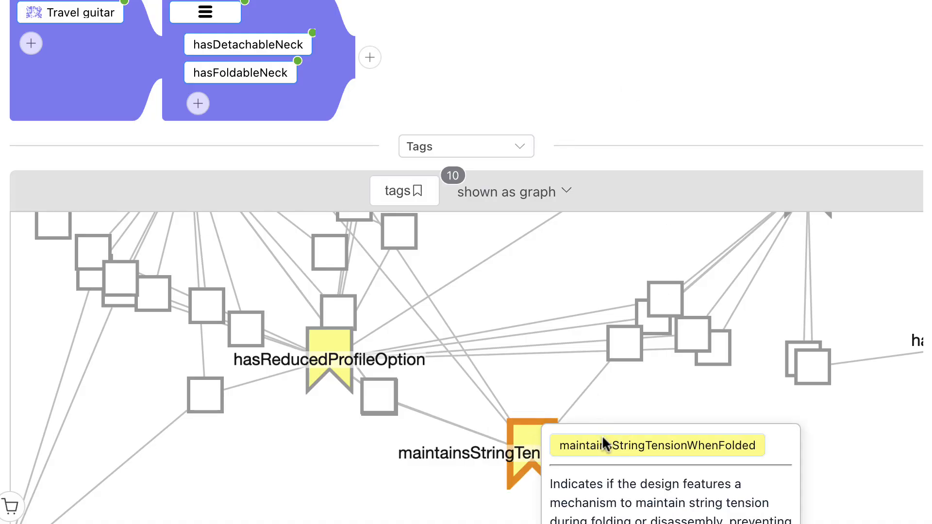
left_click_drag(610, 443, 443, 68)
Change the results display from Tags to Results as list.
scroll(551, 82, "up", 3)
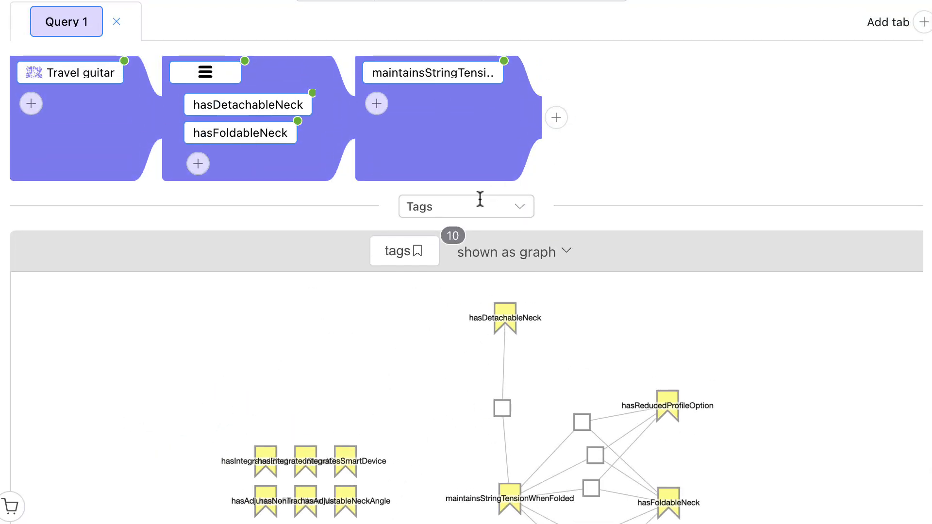
left_click(473, 215)
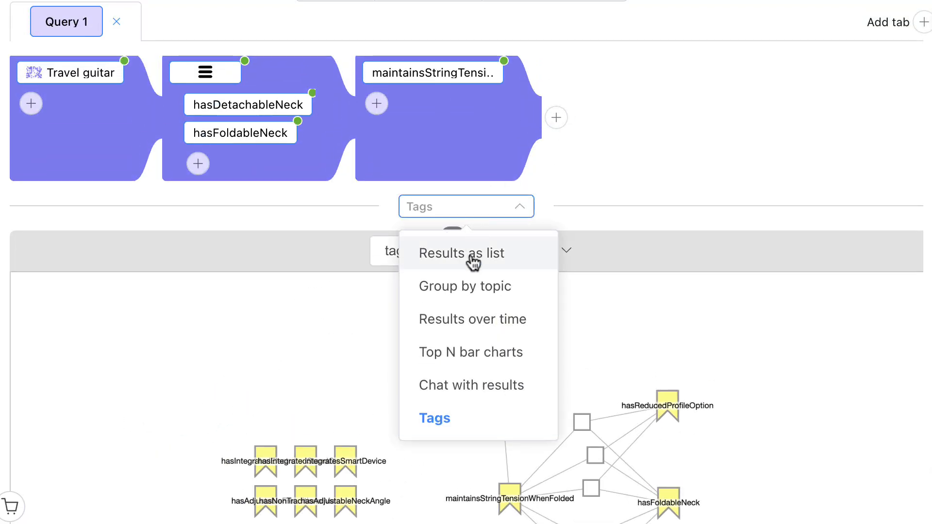
left_click(474, 257)
Expand the 2004-06-18 "String instrument with a detachable neck" entry, read its abstract and tags, and collapse it.
scroll(774, 408, "down", 1)
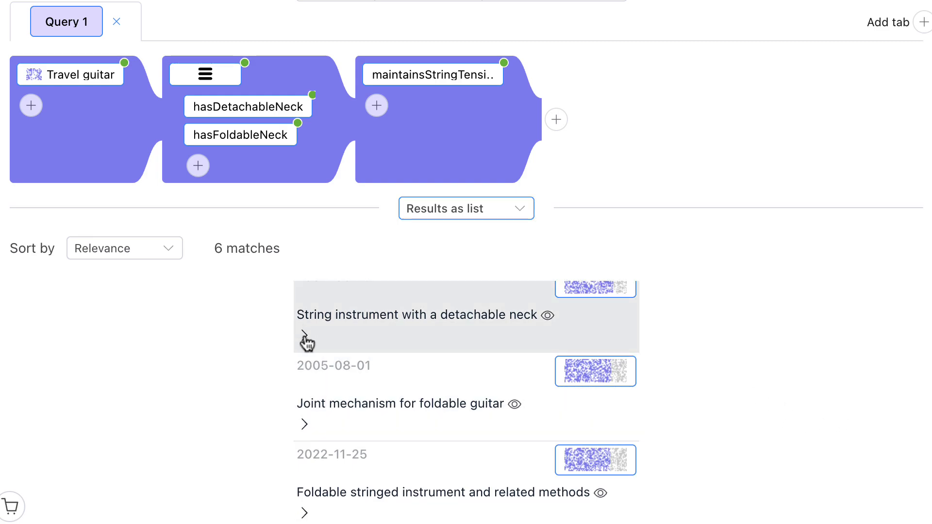
left_click(304, 336)
scroll(796, 420, "down", 3)
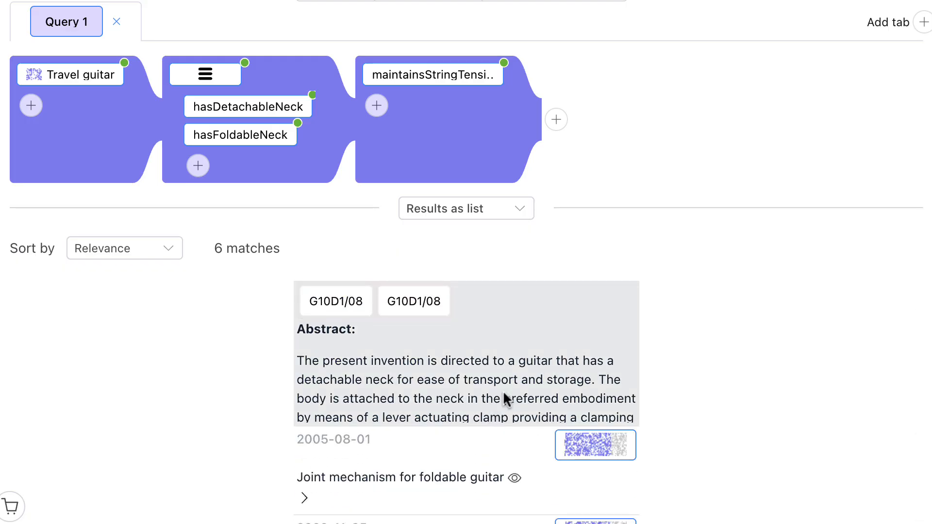
scroll(504, 395, "down", 3)
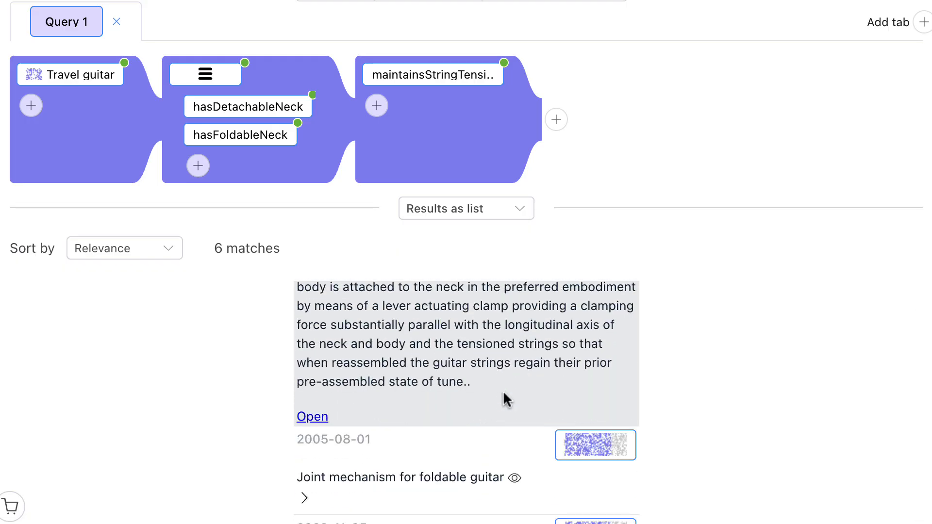
scroll(478, 360, "up", 5)
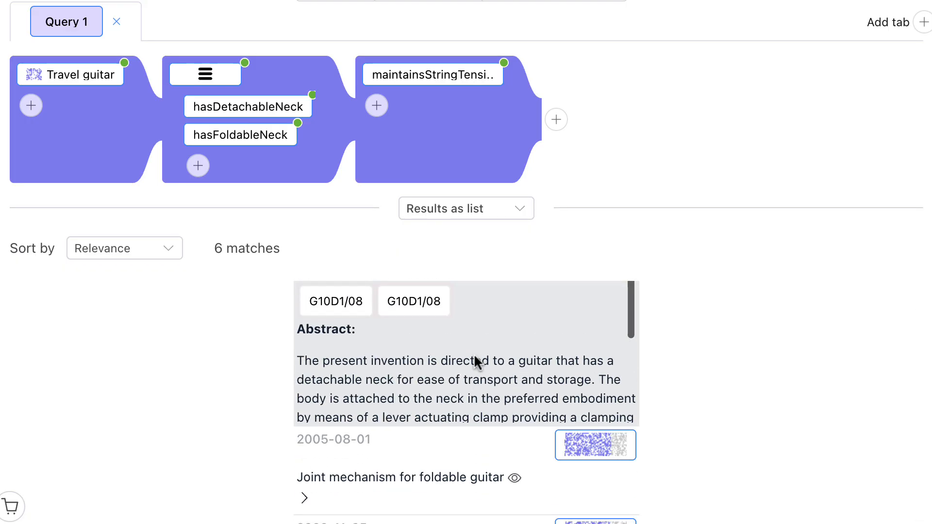
scroll(694, 369, "up", 5)
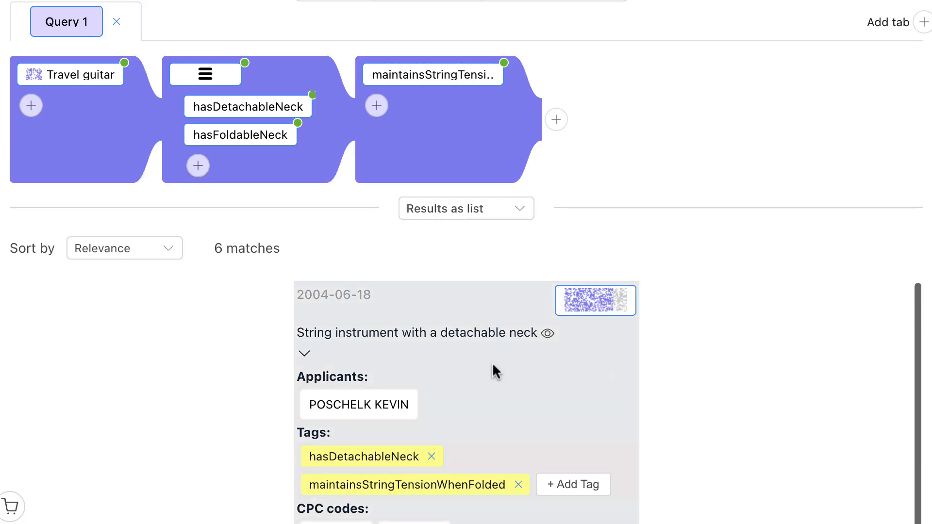
left_click(305, 353)
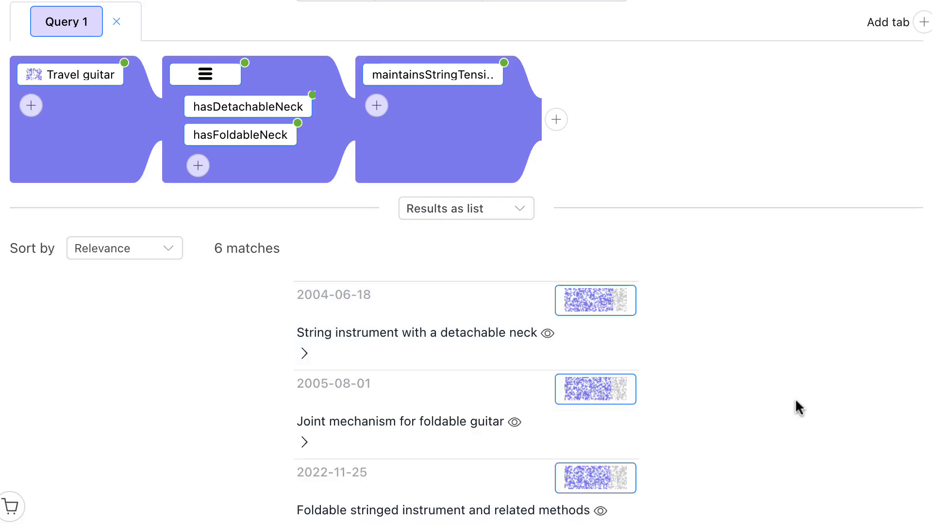